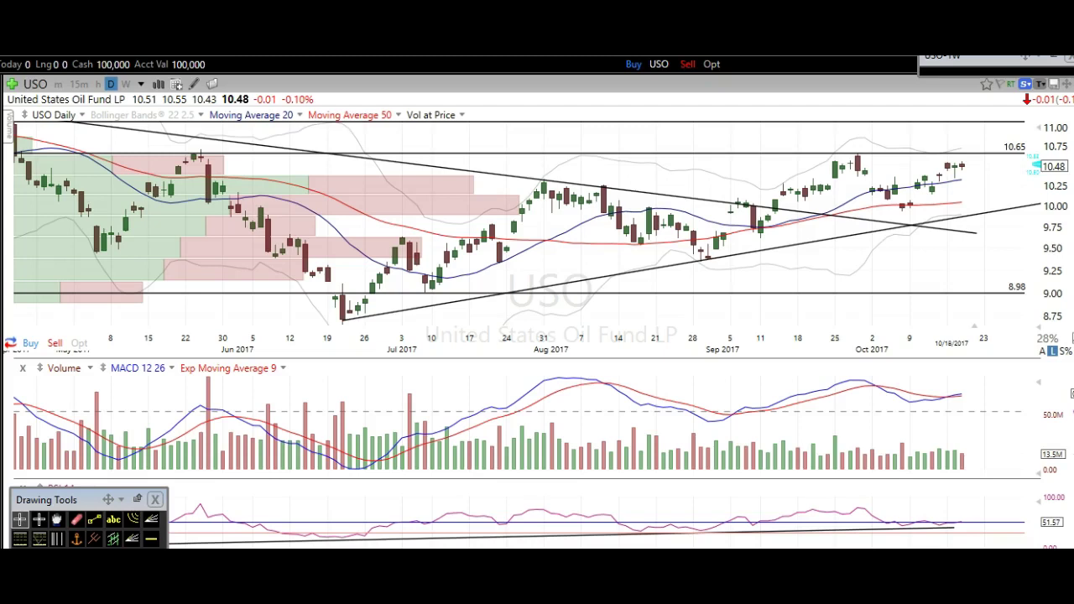
Scroll through The Trading Analyst website
click(587, 453)
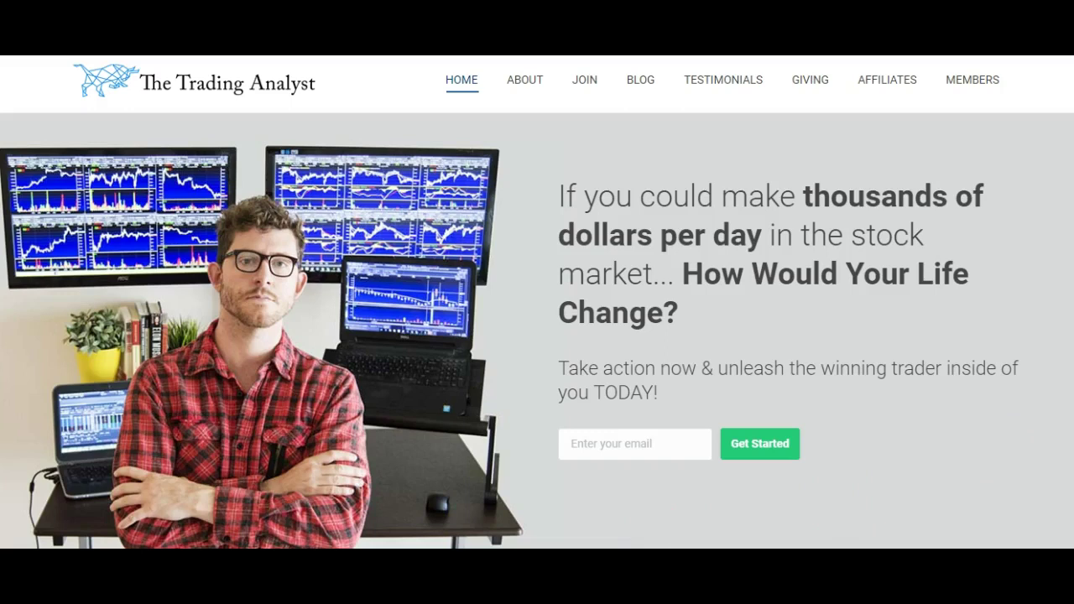
scroll(537, 302, down, 3)
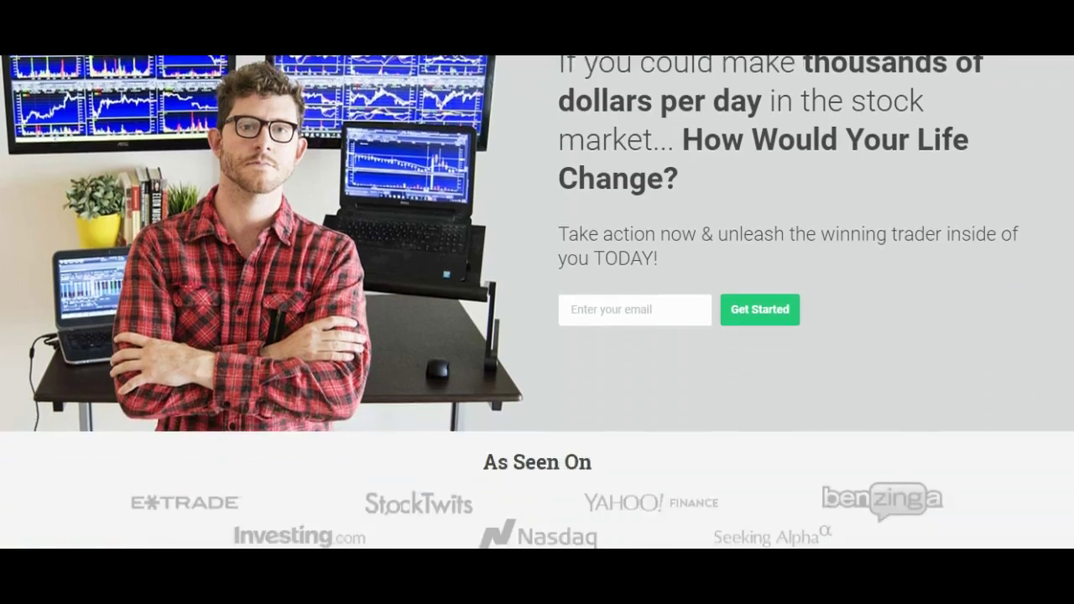
scroll(537, 302, down, 2)
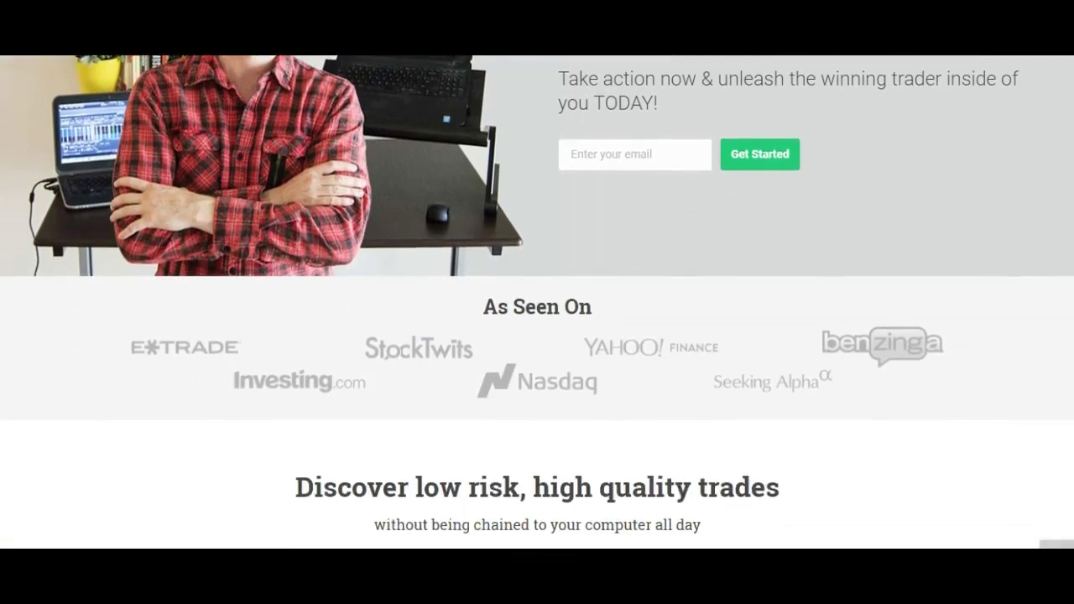
scroll(537, 302, down, 1)
scroll(537, 302, down, 1)
scroll(537, 302, down, 3)
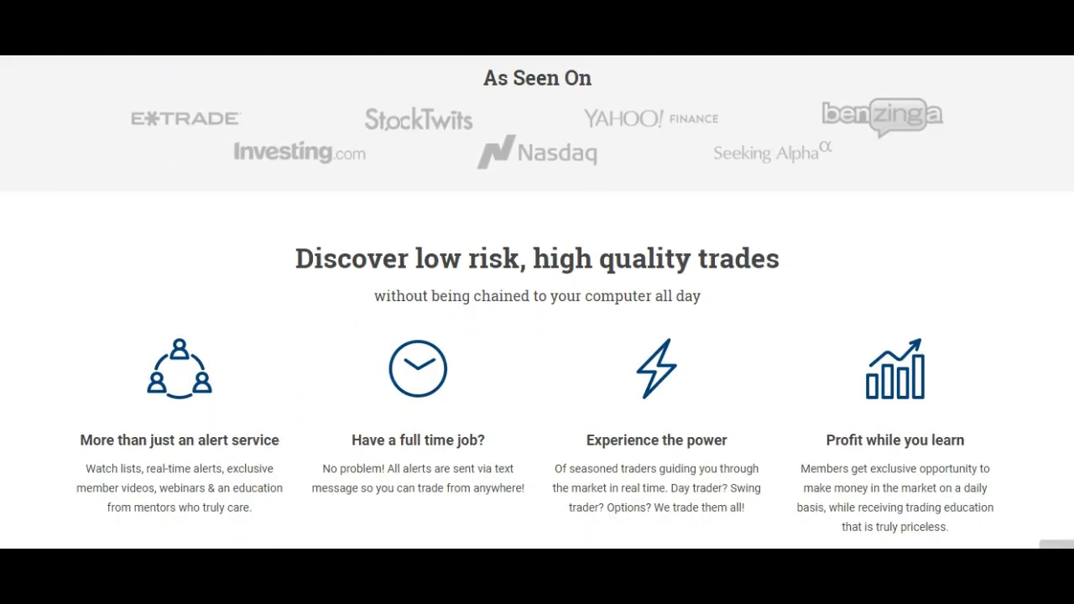
scroll(537, 302, down, 2)
scroll(537, 302, down, 2)
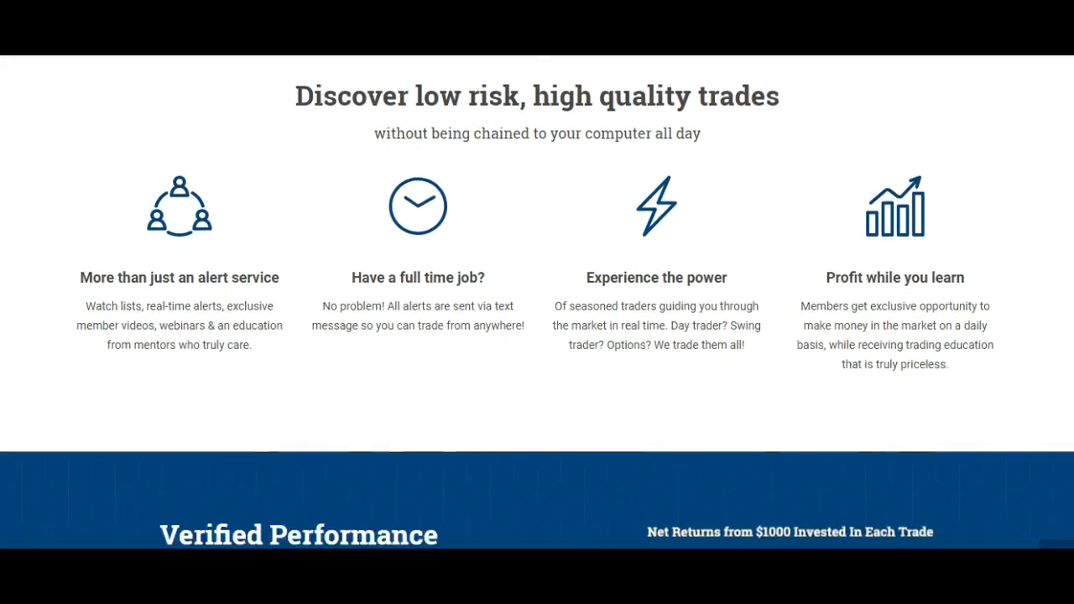
scroll(537, 302, down, 2)
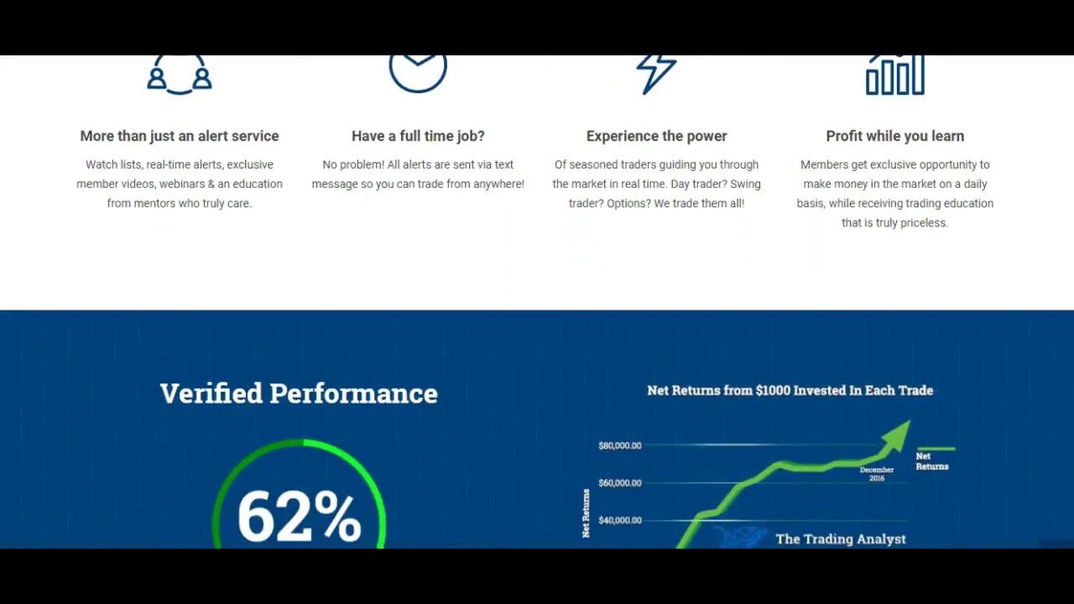
scroll(537, 302, down, 2)
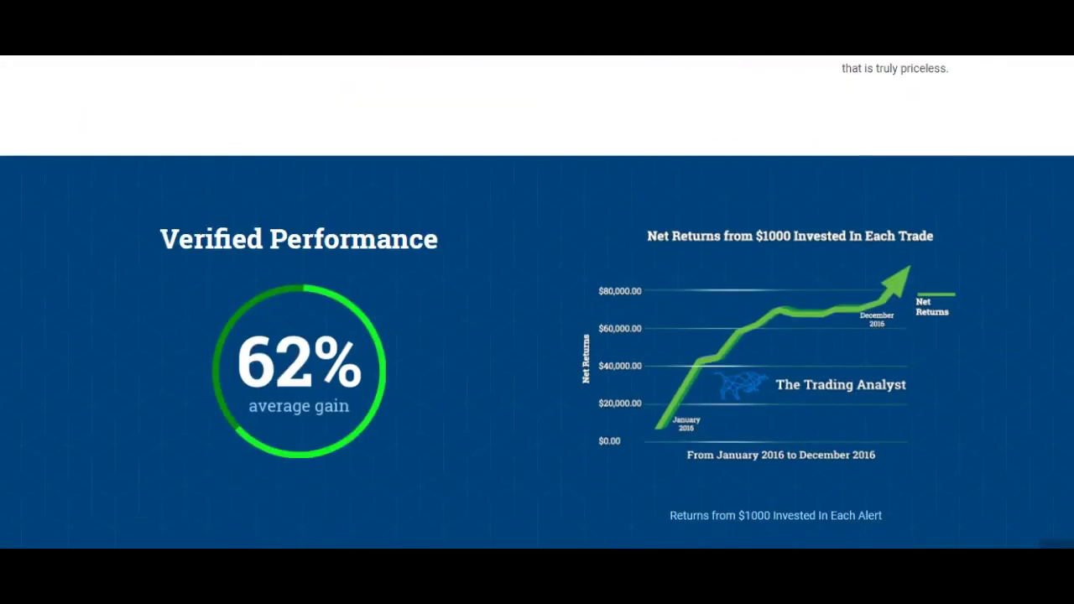
scroll(537, 302, down, 2)
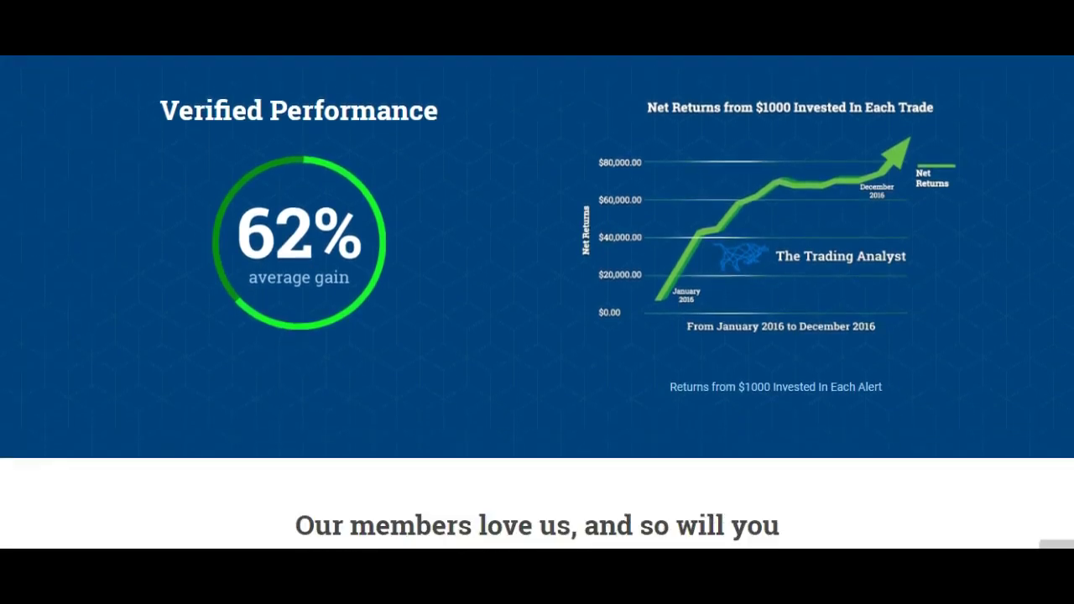
scroll(536, 302, down, 2)
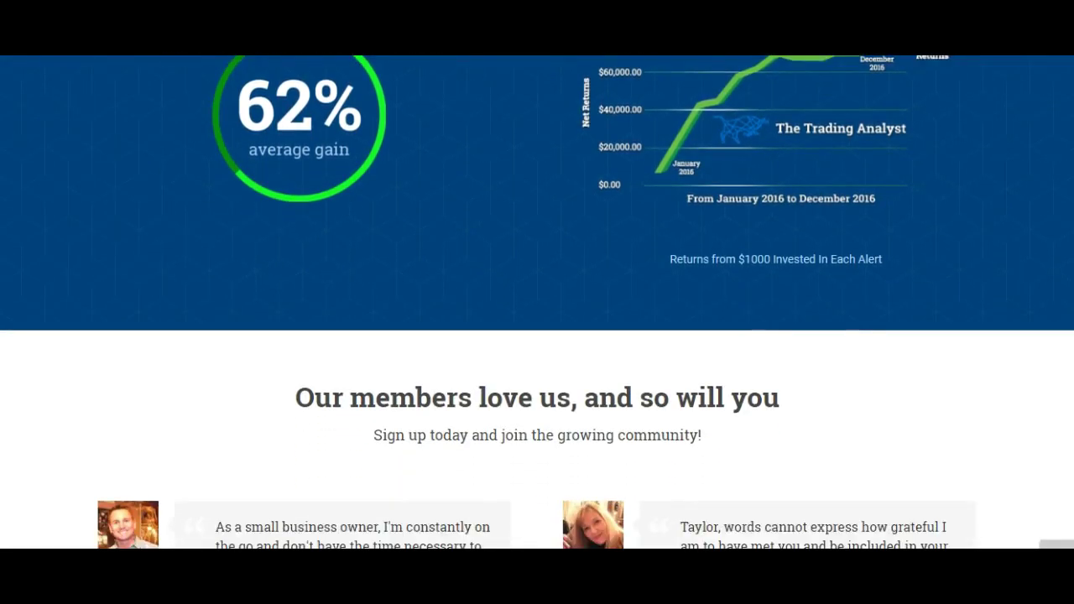
scroll(537, 302, down, 2)
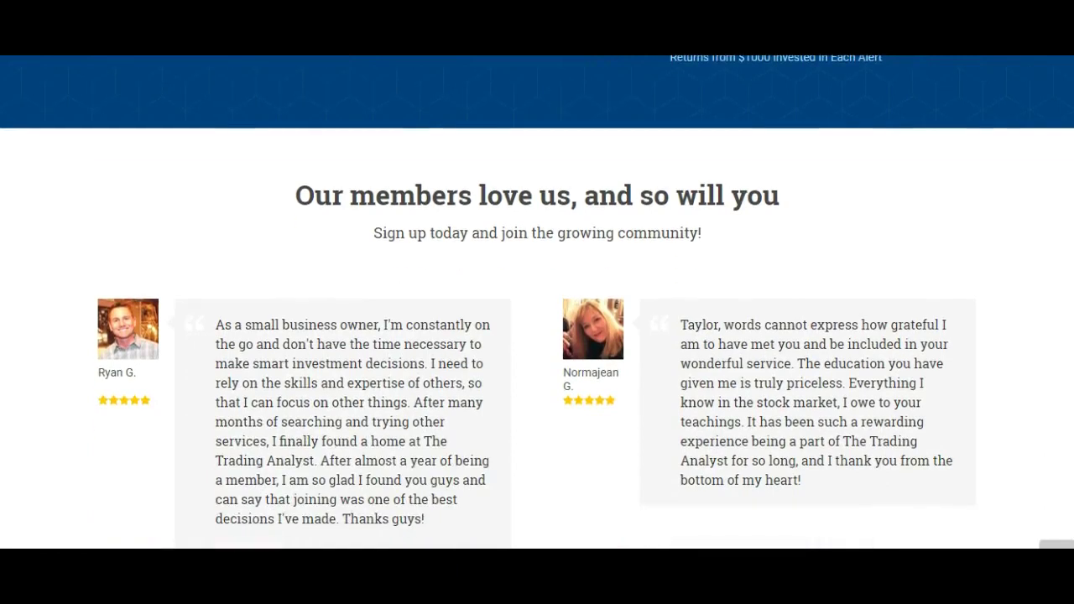
scroll(537, 302, down, 2)
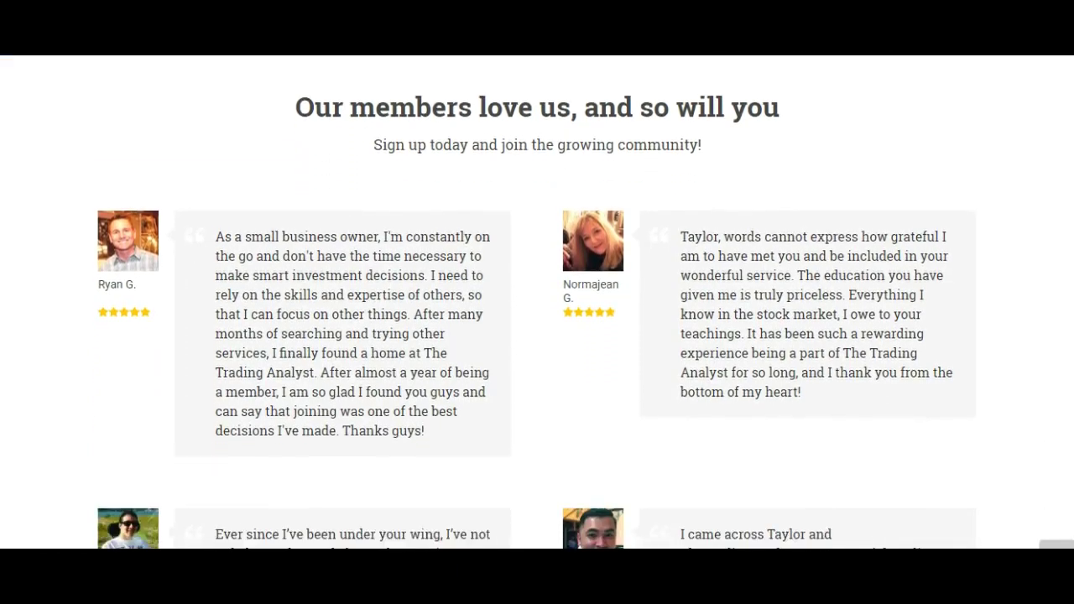
scroll(537, 302, down, 2)
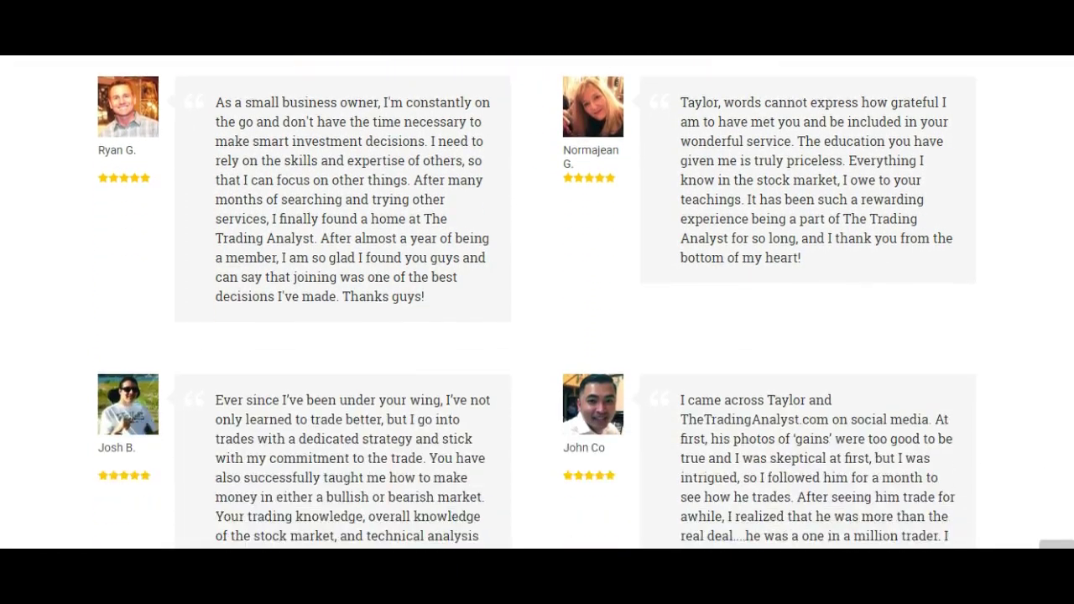
scroll(537, 302, down, 3)
scroll(537, 302, down, 3)
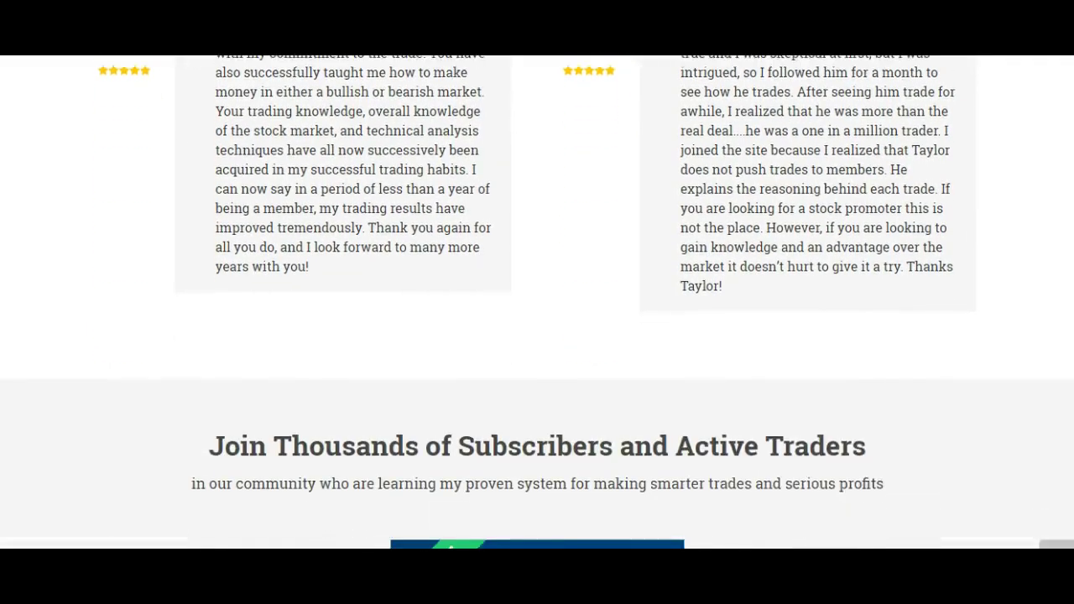
scroll(537, 302, down, 2)
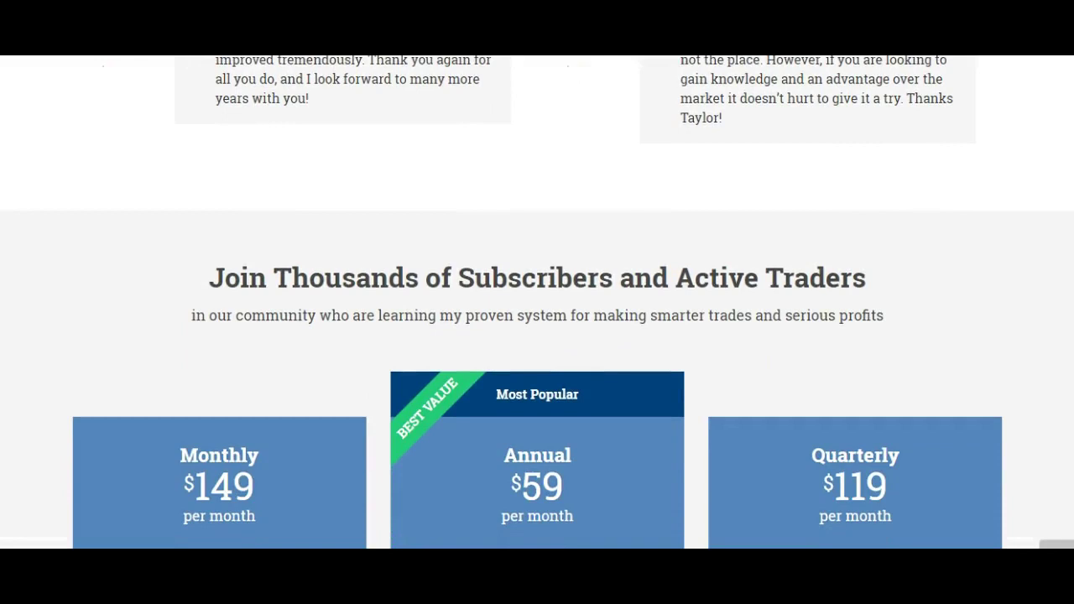
scroll(537, 302, down, 3)
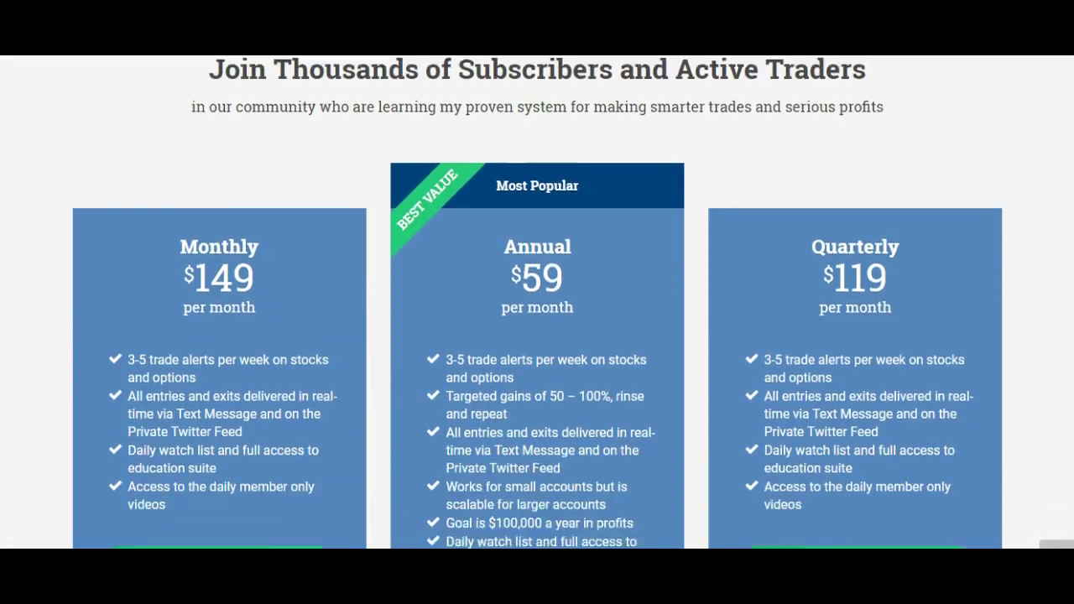
scroll(536, 302, down, 1)
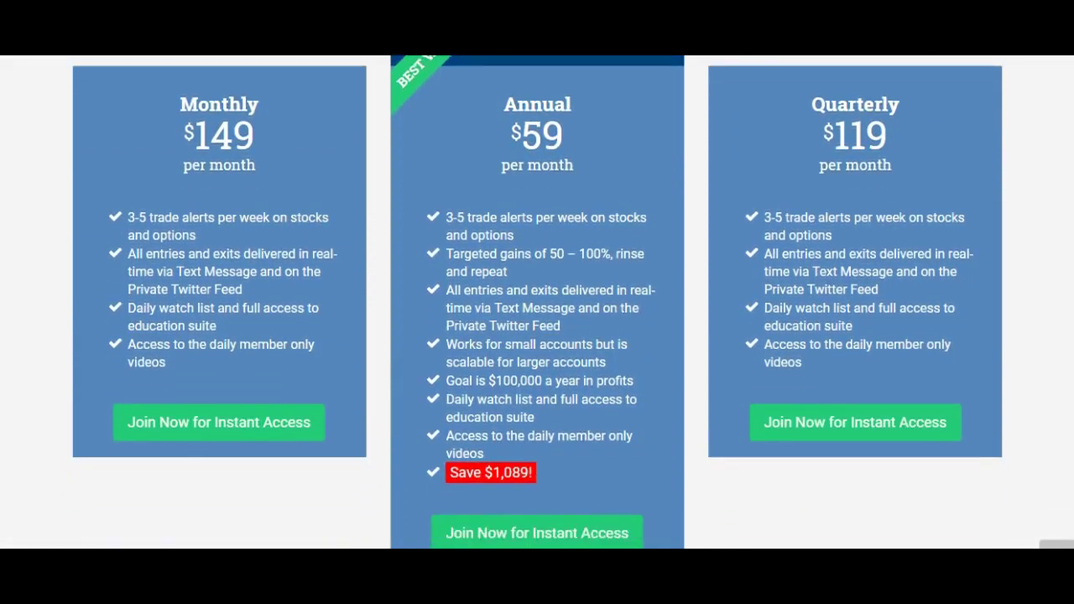
scroll(537, 302, up, 1)
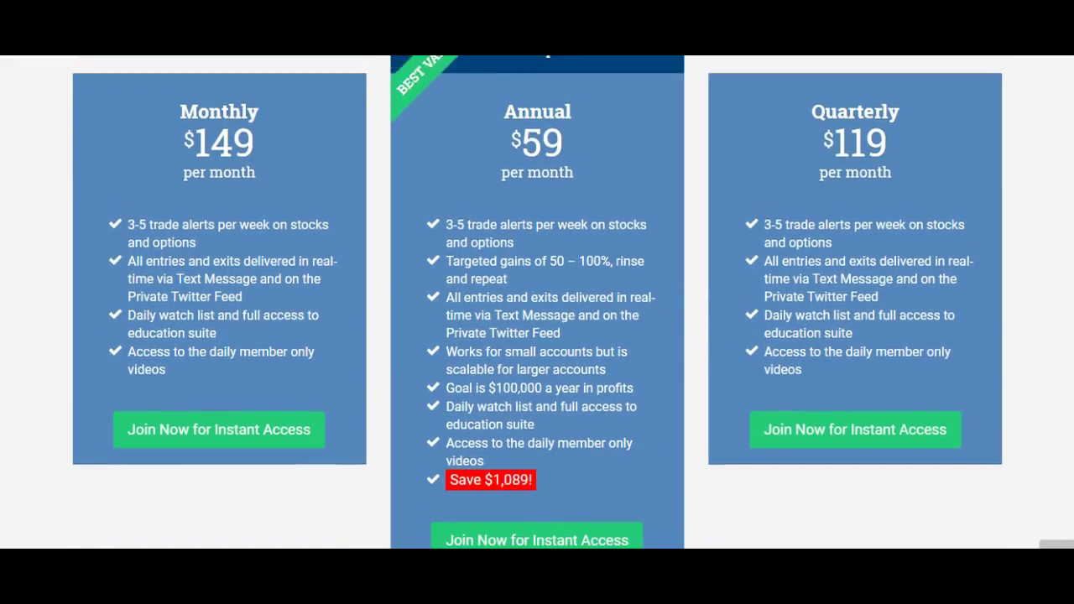
Return to the USO daily chart and zoom in to late May–October 2017
click(765, 495)
click(903, 293)
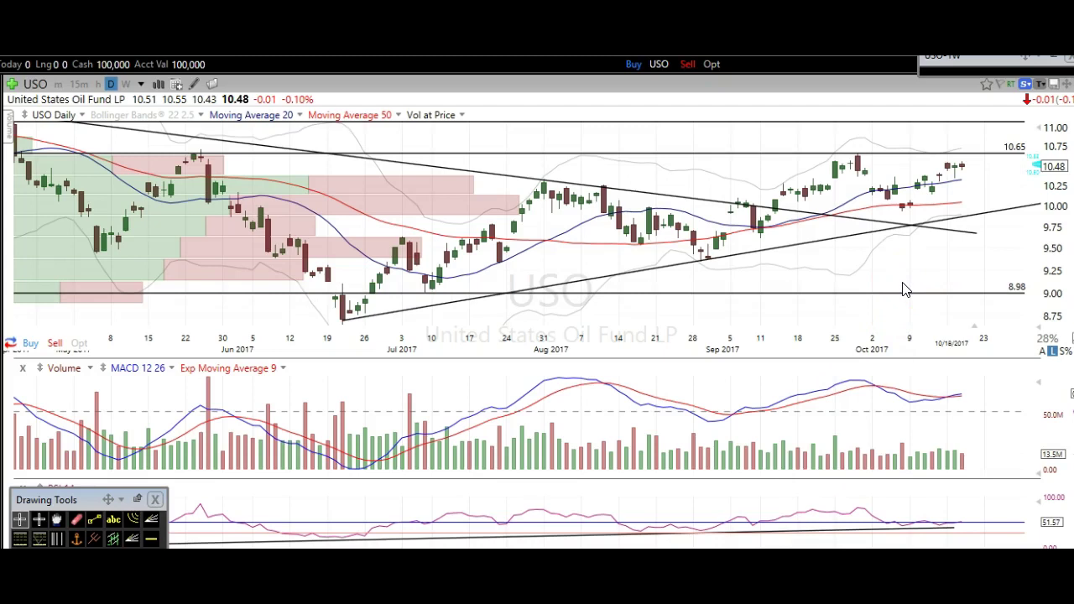
scroll(903, 291, up, 2)
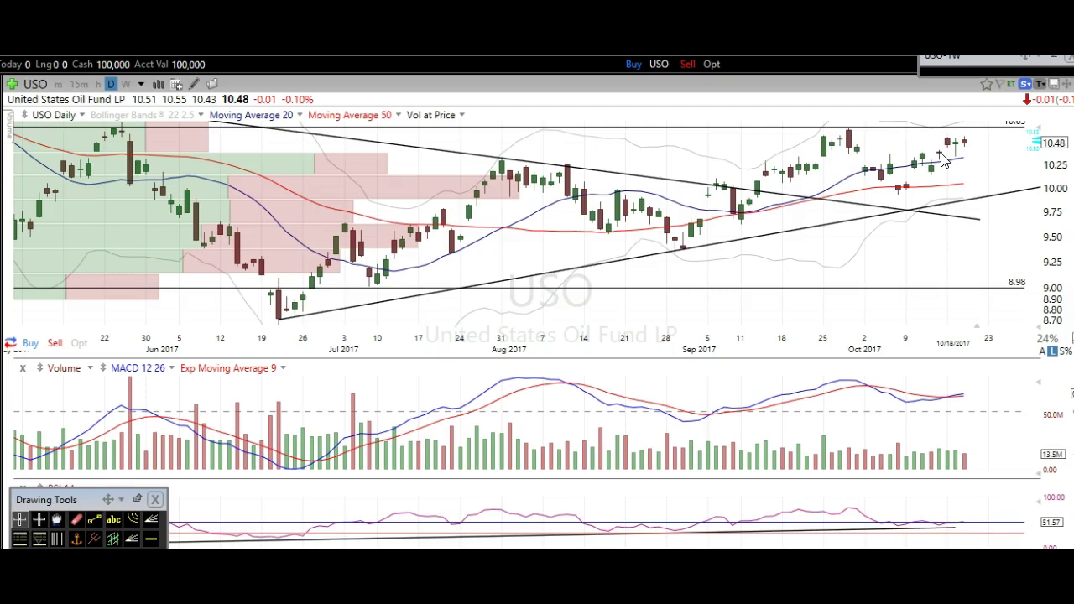
Move the rising trendline's left endpoint down to the June 2017 low, then re-zoom the chart
scroll(943, 160, down, 2)
scroll(938, 194, down, 2)
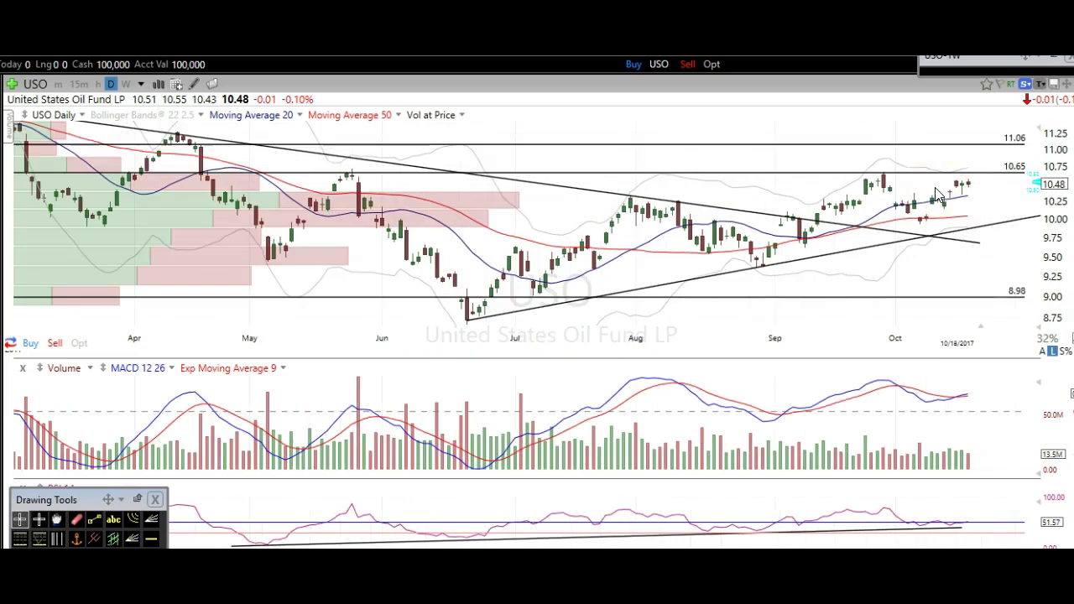
scroll(936, 203, down, 1)
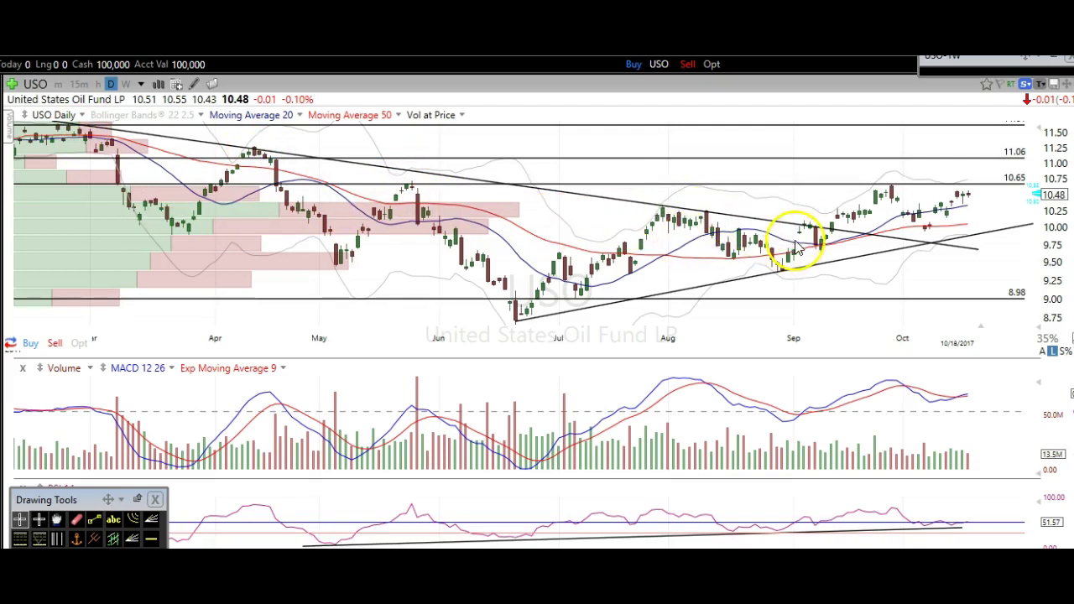
click(834, 233)
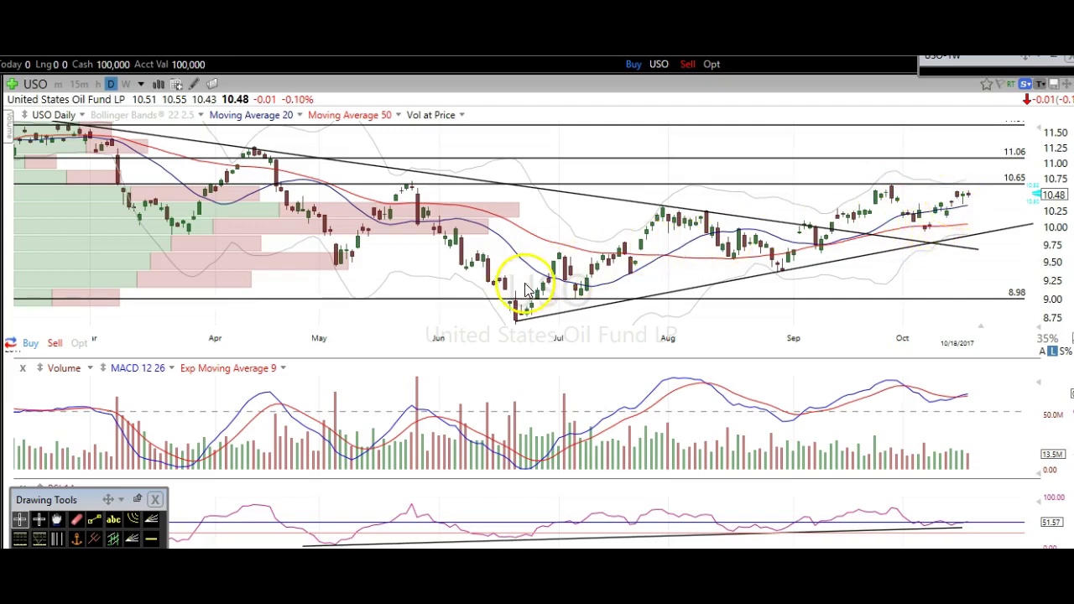
drag(527, 327, 517, 320)
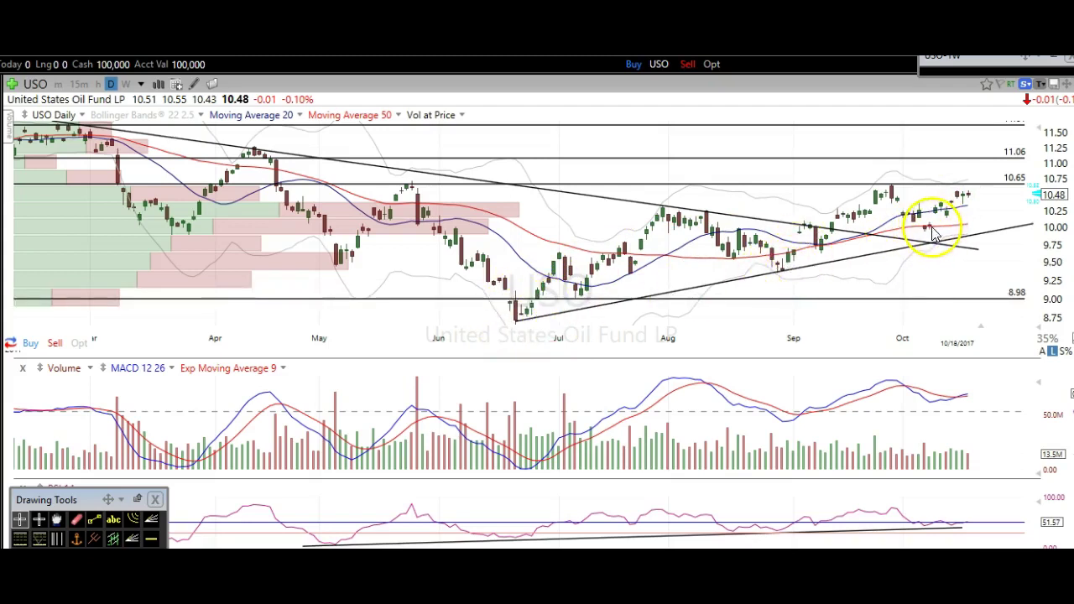
scroll(938, 237, up, 3)
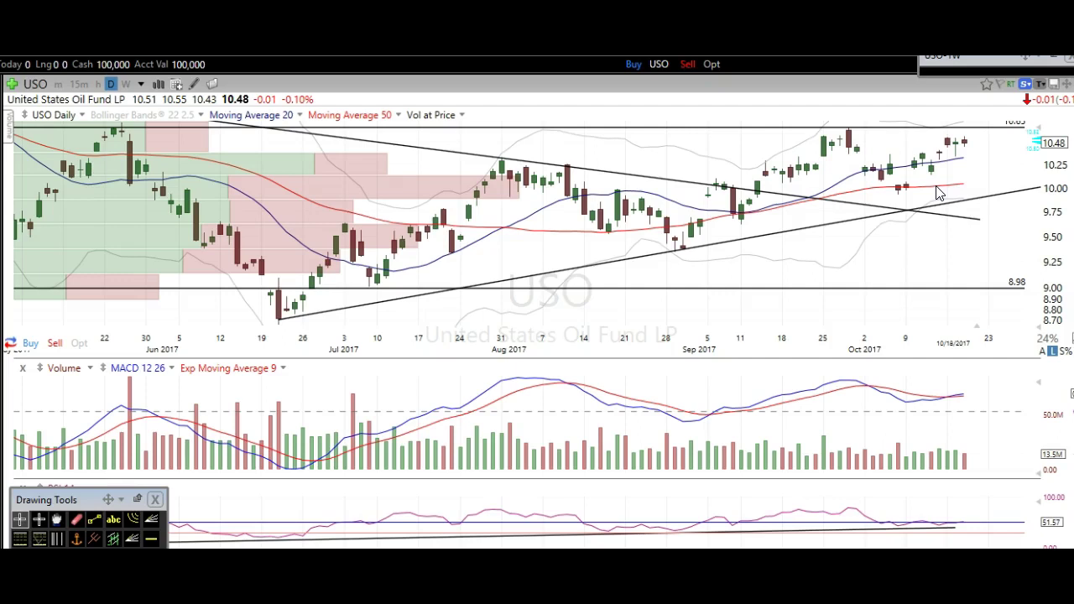
scroll(943, 206, down, 3)
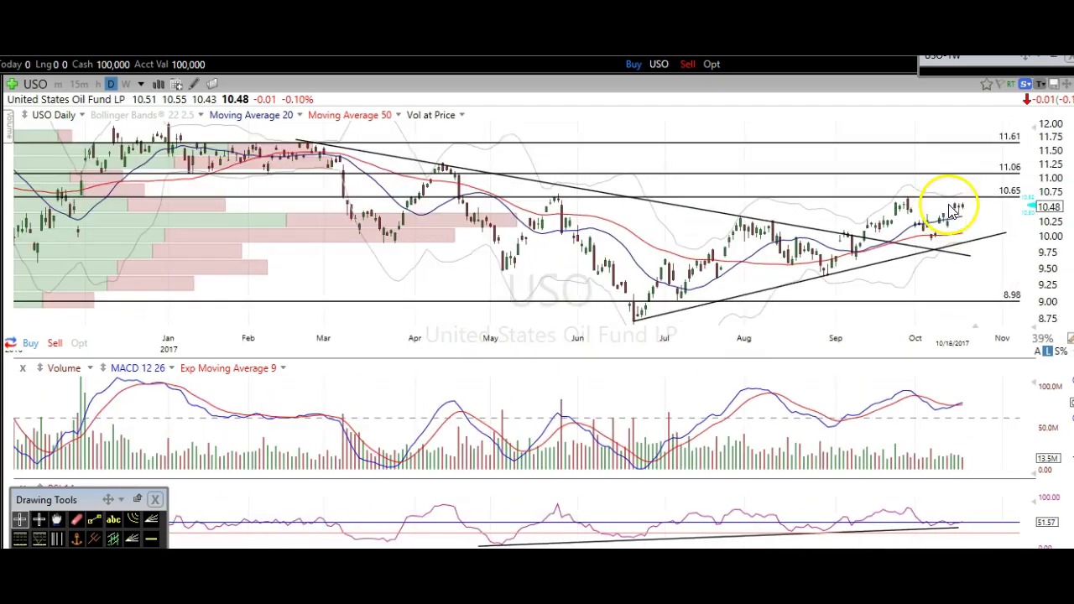
scroll(955, 227, down, 2)
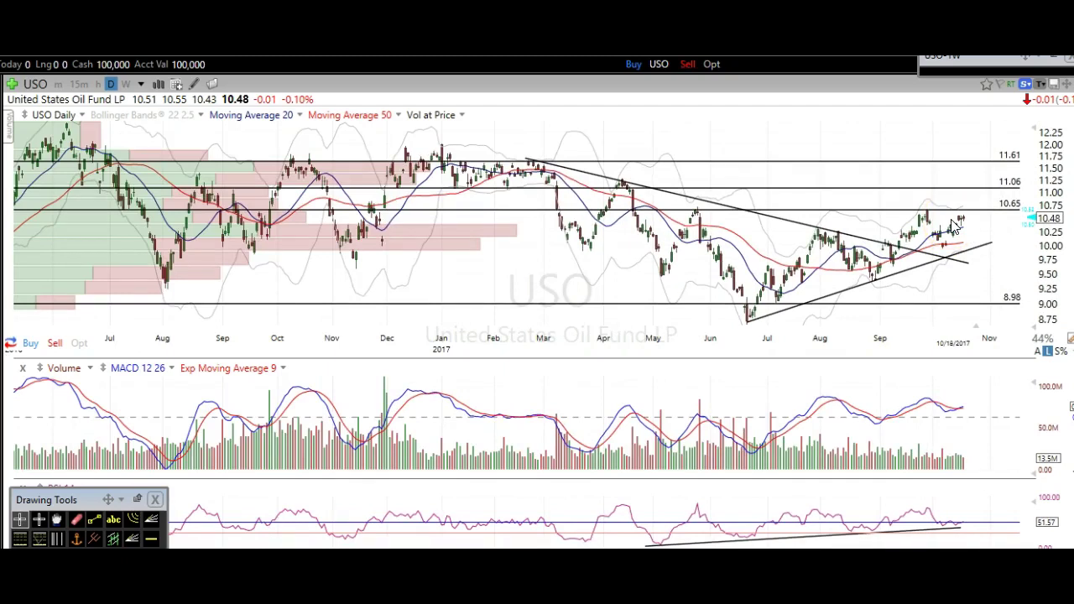
scroll(954, 226, down, 2)
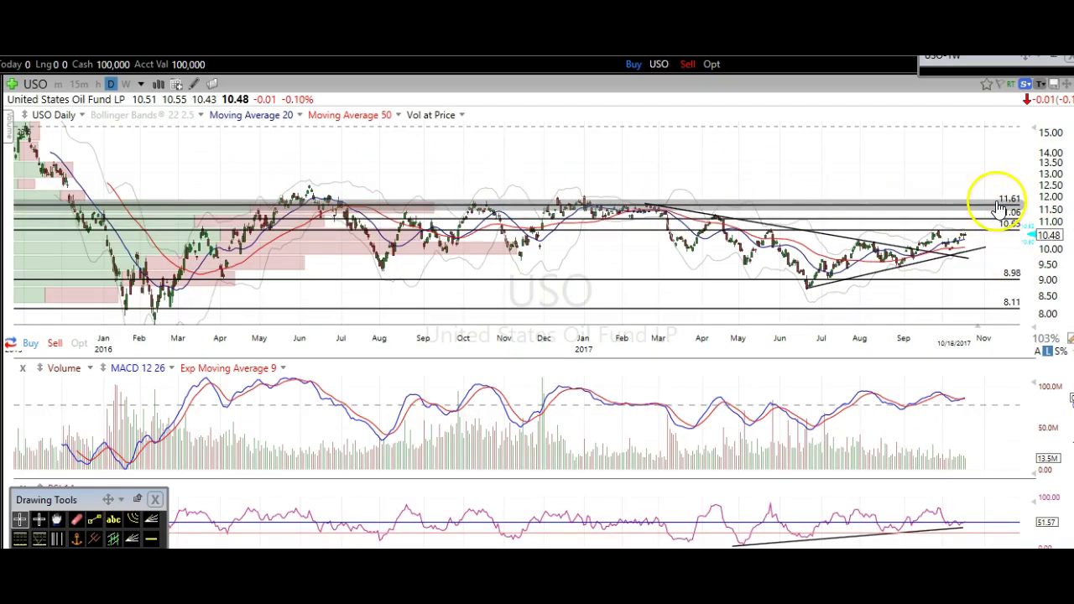
scroll(1006, 270, up, 2)
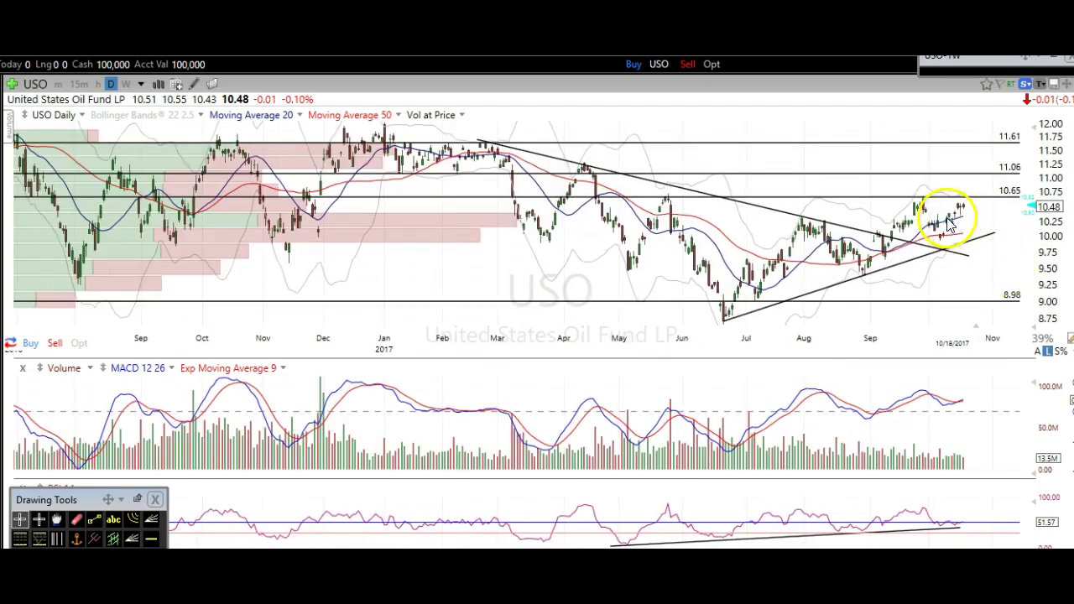
scroll(940, 216, up, 3)
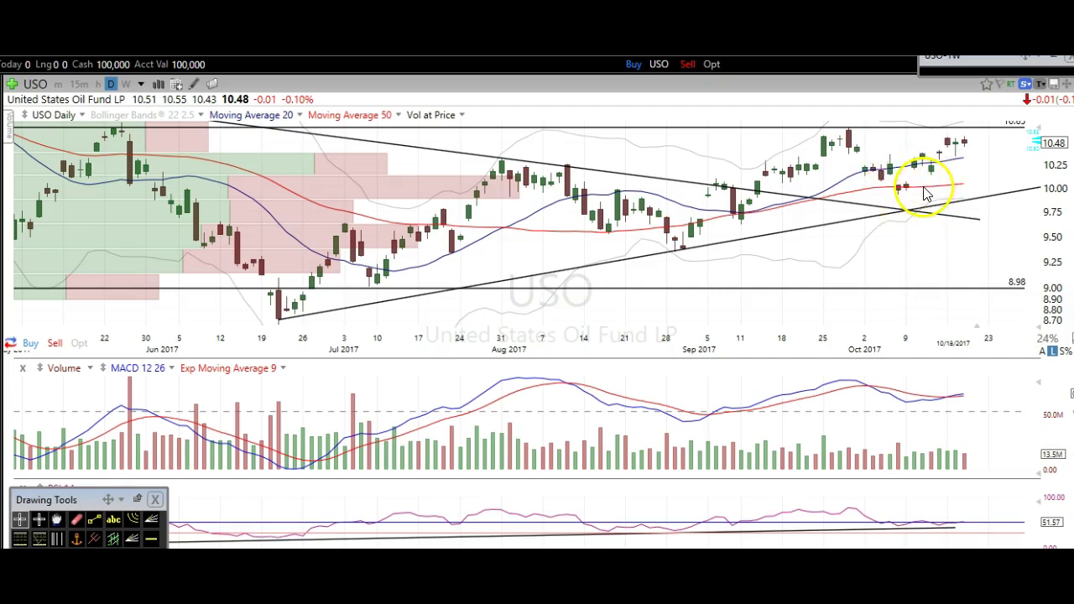
Zoom in on the USO daily chart, with price at 10.48
scroll(925, 193, up, 3)
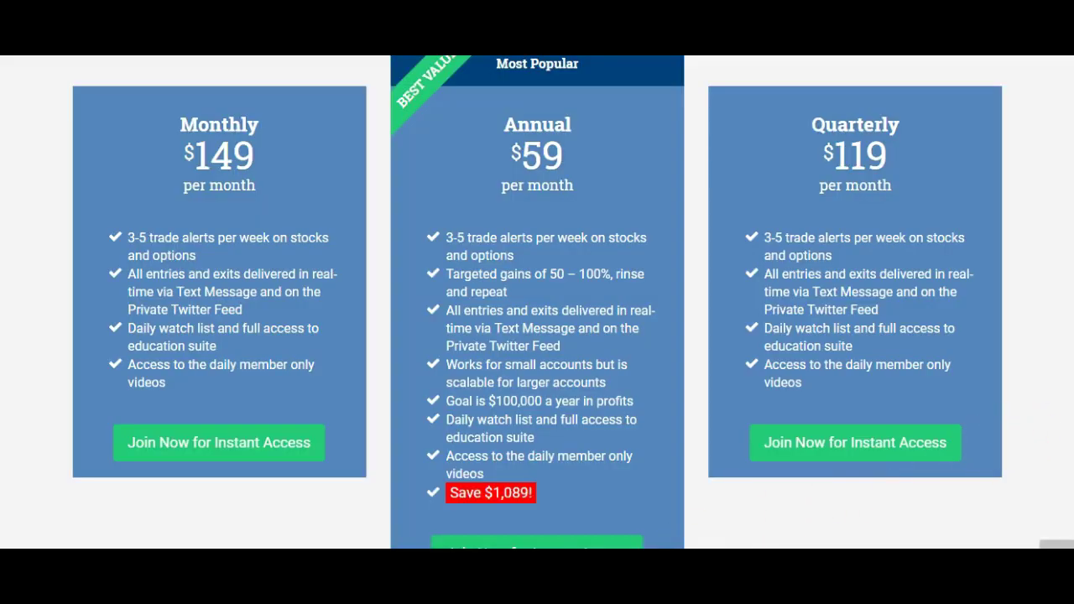
scroll(536, 302, up, 1)
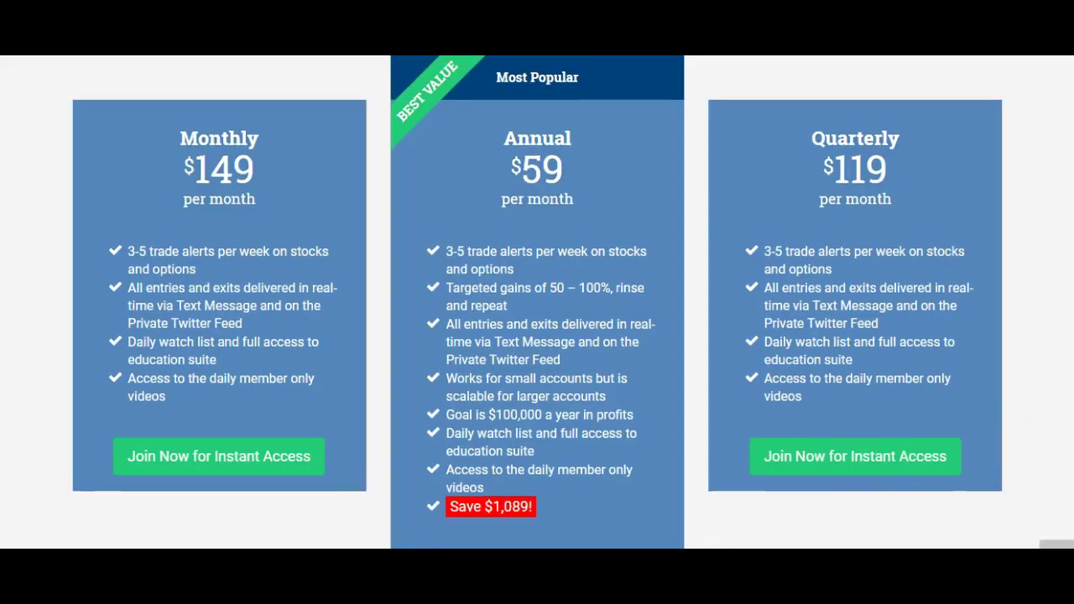